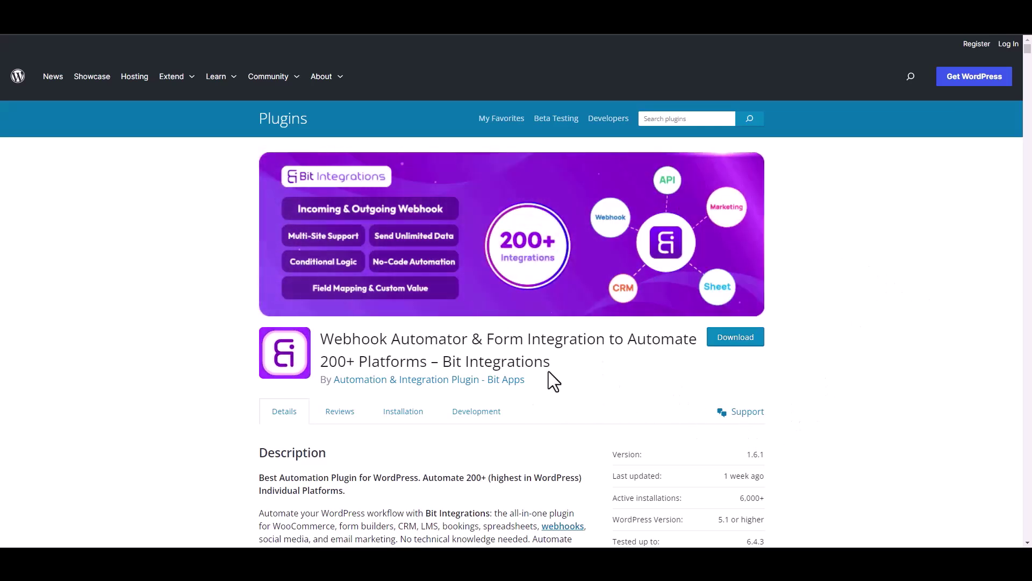
- Highlight the Bit Integrations plugin name on its WordPress.org listing, then clear the selection
{"action": "left_click_drag", "start_coordinate": [443, 362], "coordinate": [552, 364]}
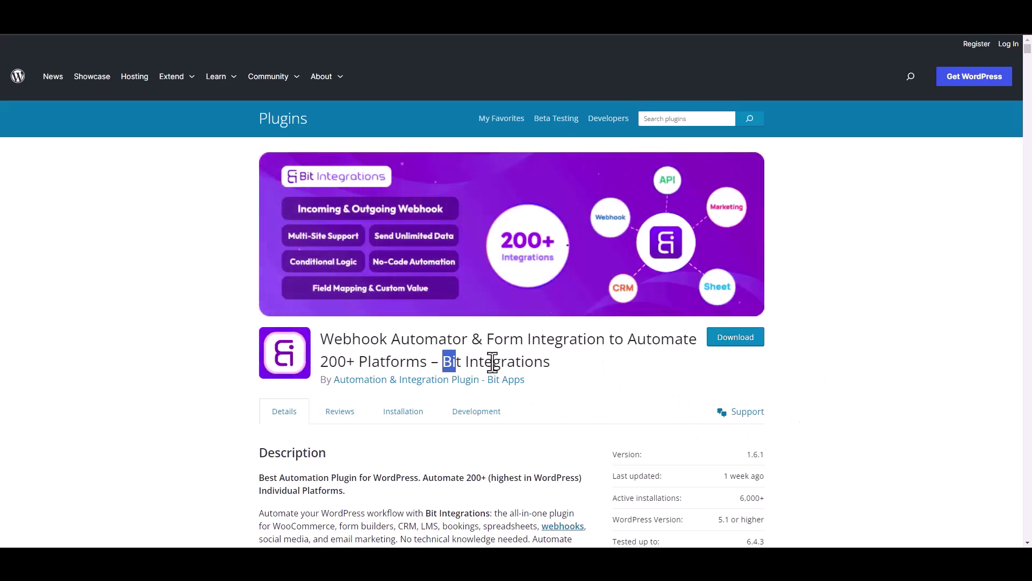
{"action": "left_click", "coordinate": [570, 376]}
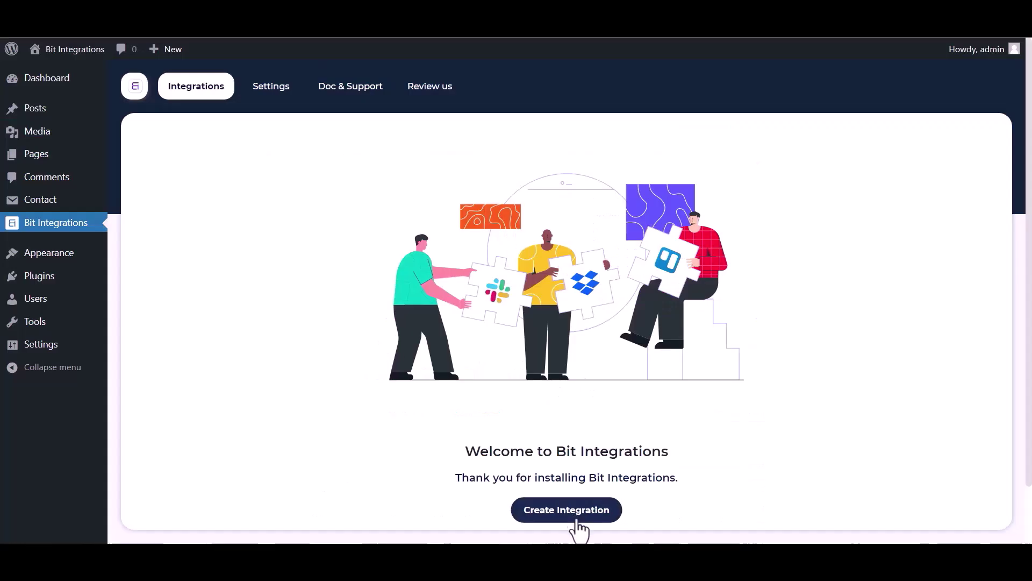
- Create an integration with Contact Form 7's Contact form 1 as trigger and Kirim Email as action
{"action": "left_click", "coordinate": [571, 512]}
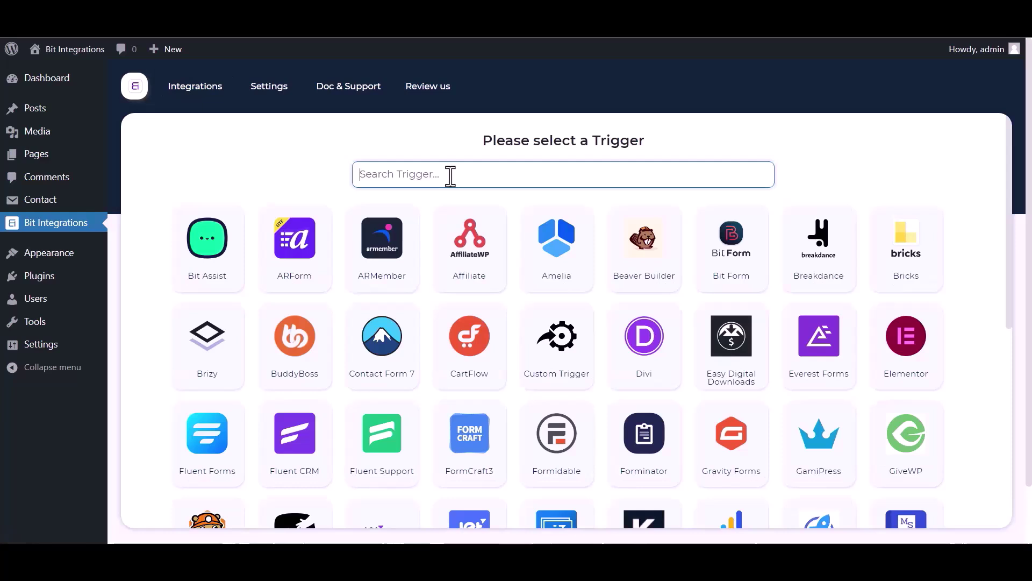
{"action": "type", "text": "conta"}
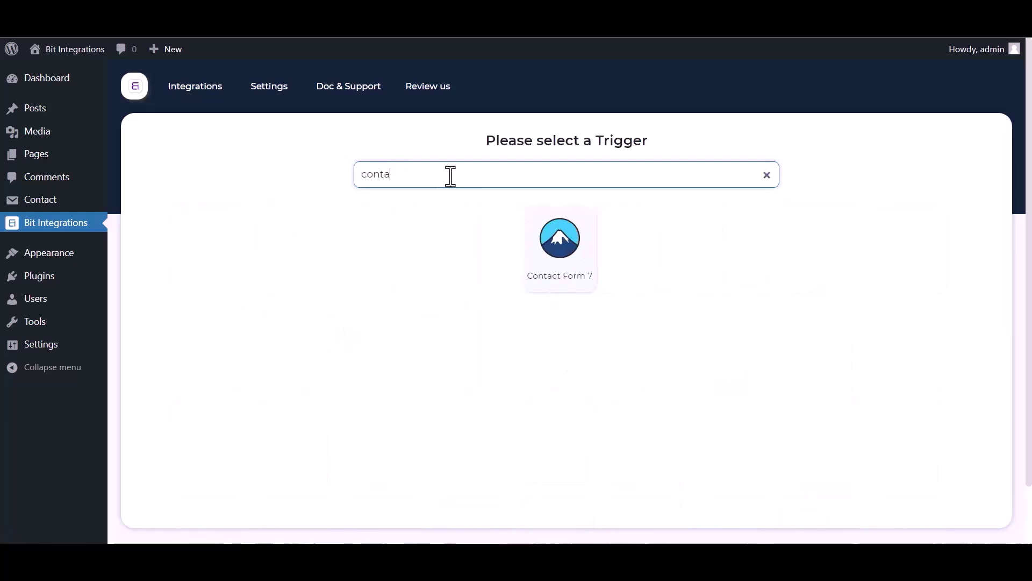
{"action": "type", "text": "ct"}
{"action": "left_click", "coordinate": [531, 245]}
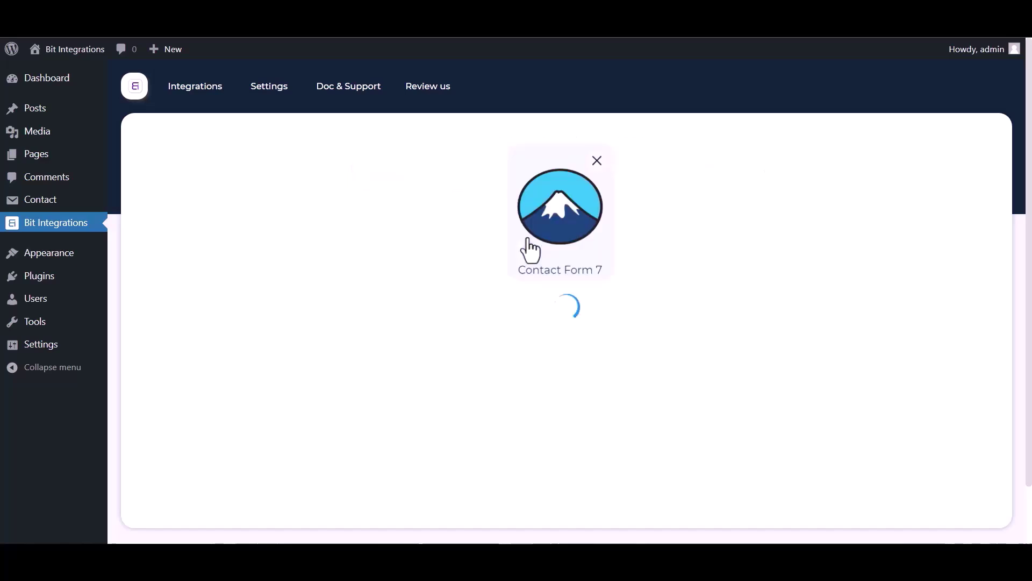
{"action": "left_click", "coordinate": [524, 346]}
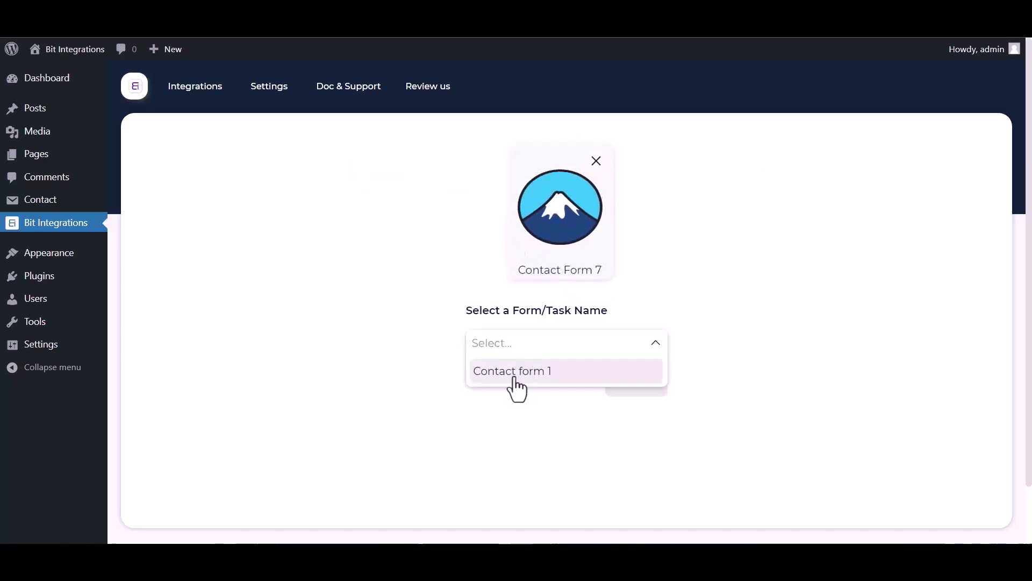
{"action": "left_click", "coordinate": [514, 373]}
{"action": "left_click", "coordinate": [612, 384]}
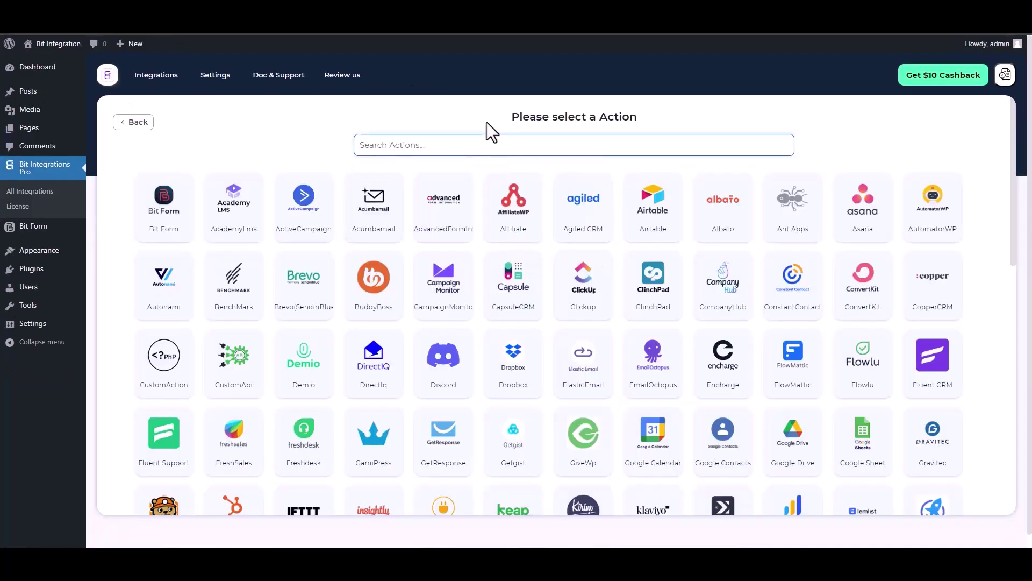
{"action": "type", "text": "kiri"}
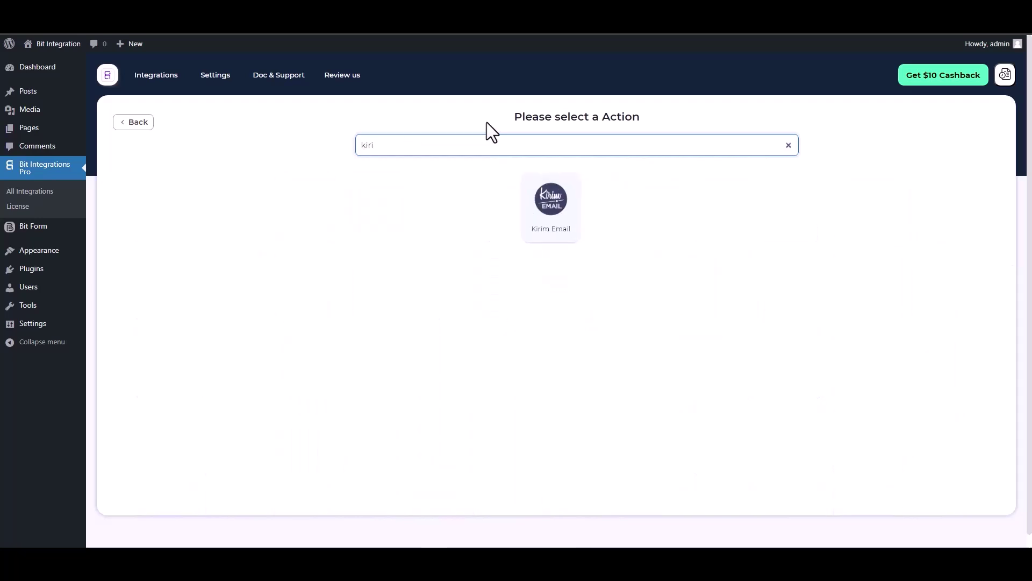
{"action": "left_click", "coordinate": [536, 181]}
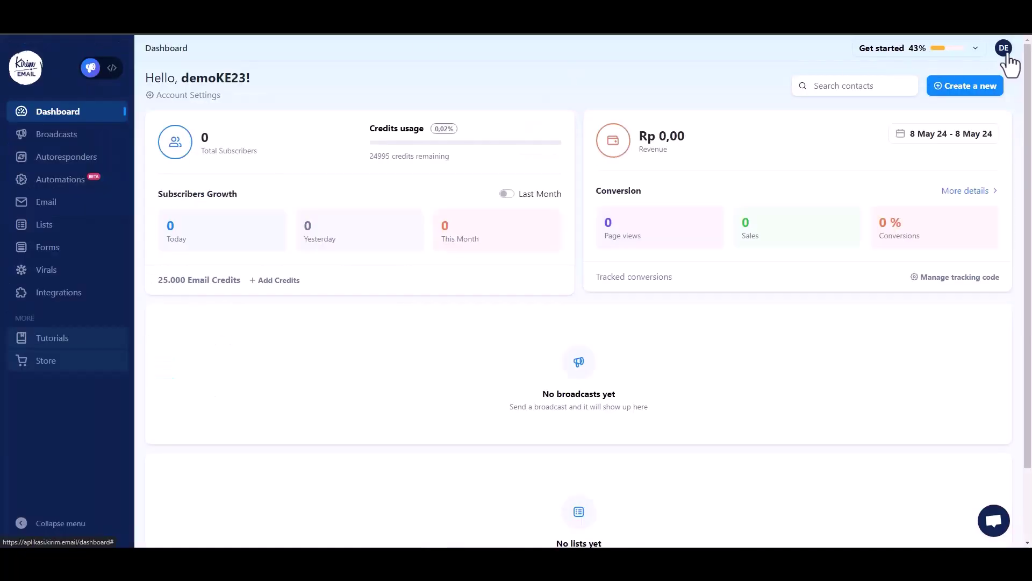
- Reveal the REST API token under Kirim.Email Account Settings and copy it
{"action": "left_click", "coordinate": [1007, 57]}
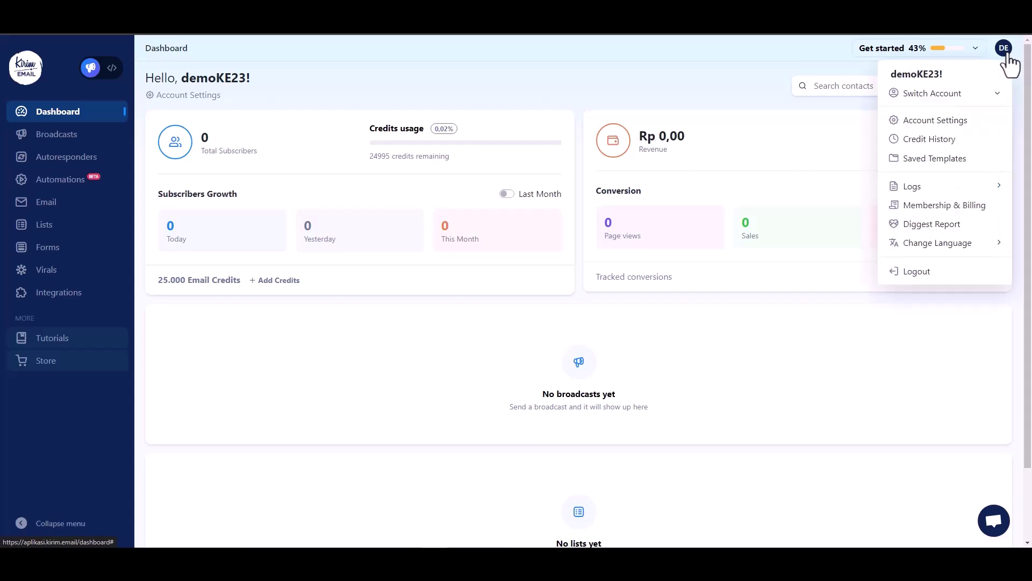
{"action": "left_click", "coordinate": [931, 121]}
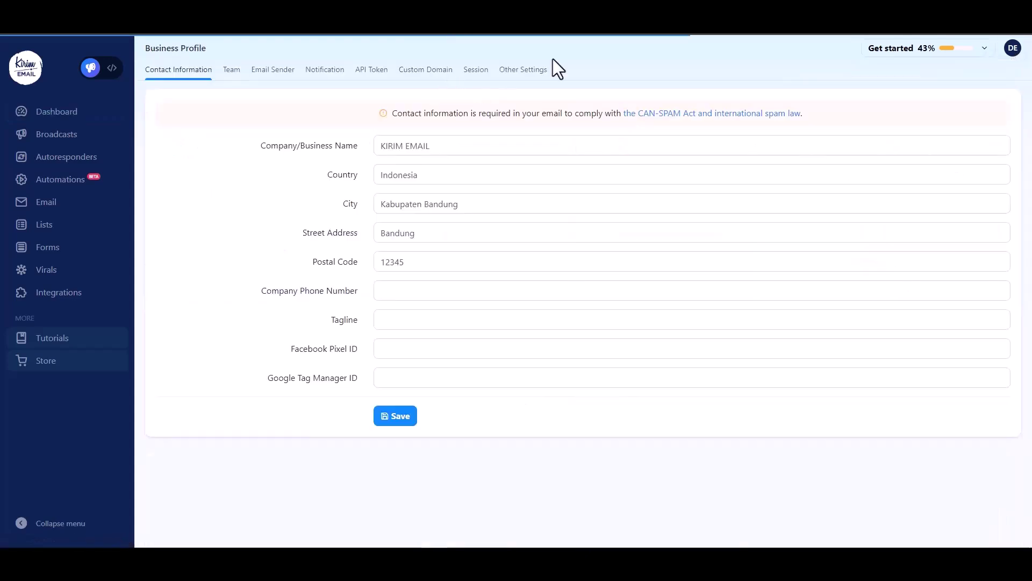
{"action": "left_click", "coordinate": [373, 72]}
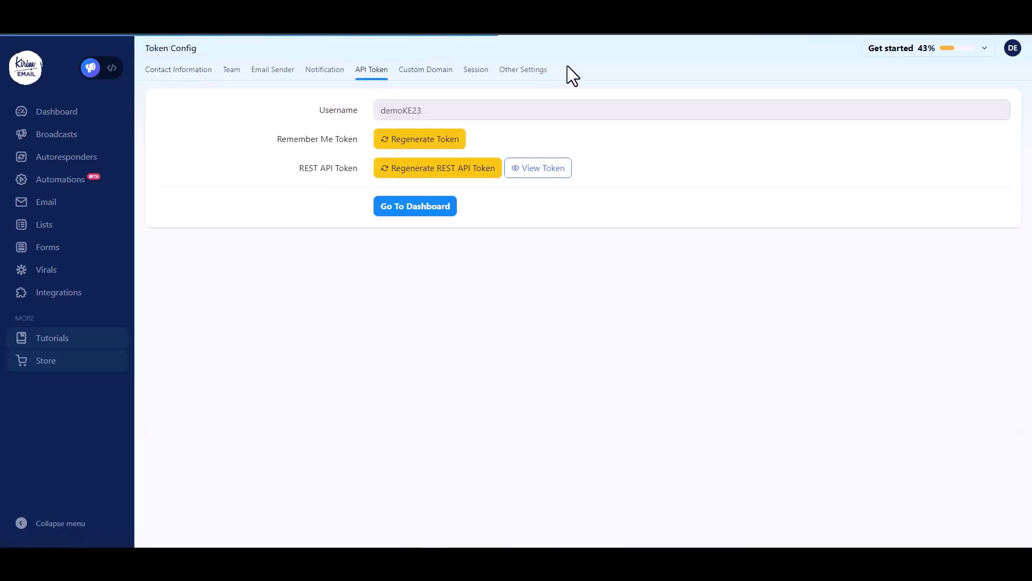
{"action": "left_click", "coordinate": [534, 170]}
{"action": "left_click", "coordinate": [473, 360]}
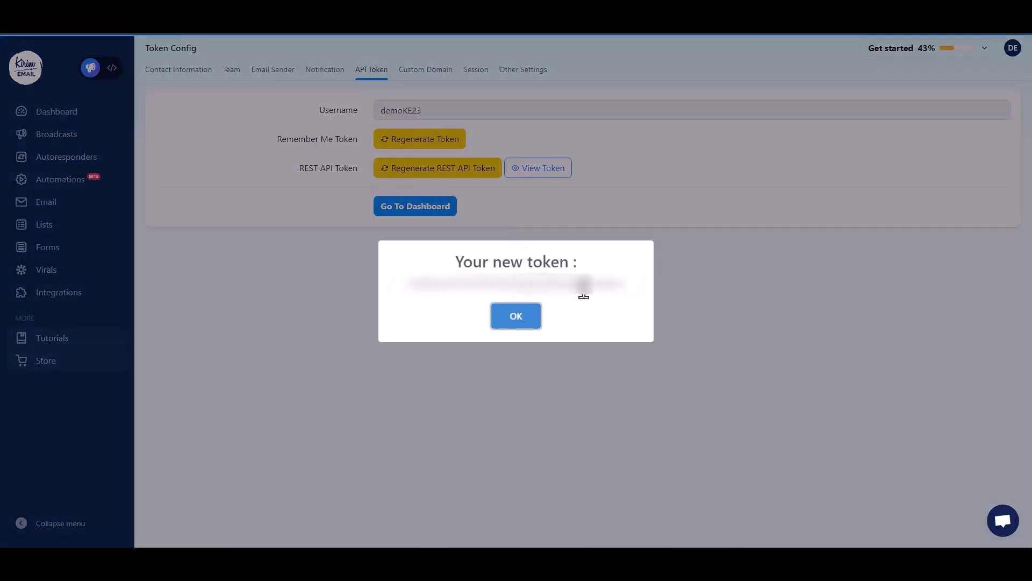
{"action": "double_click", "coordinate": [584, 287]}
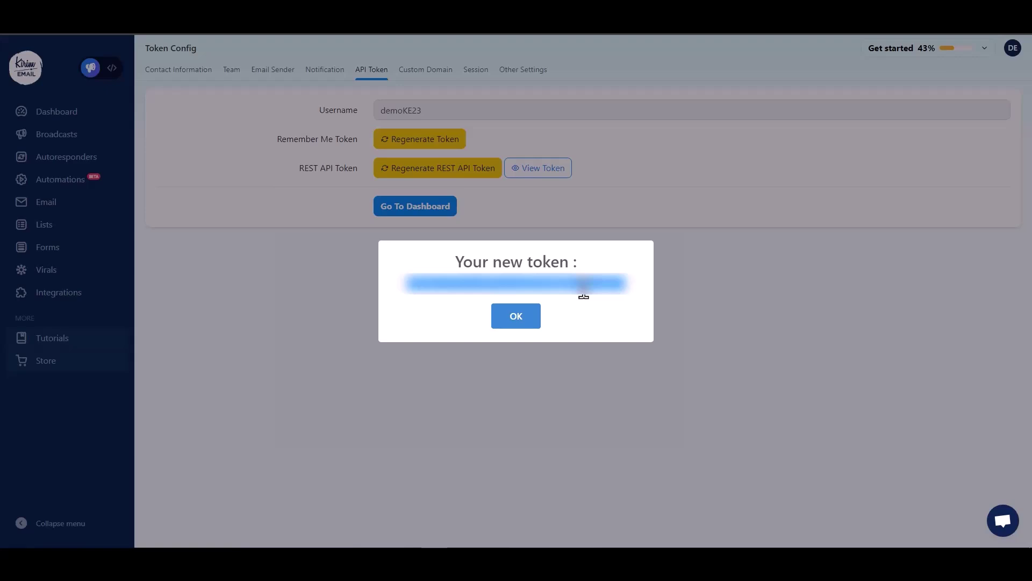
{"action": "left_click", "coordinate": [507, 316]}
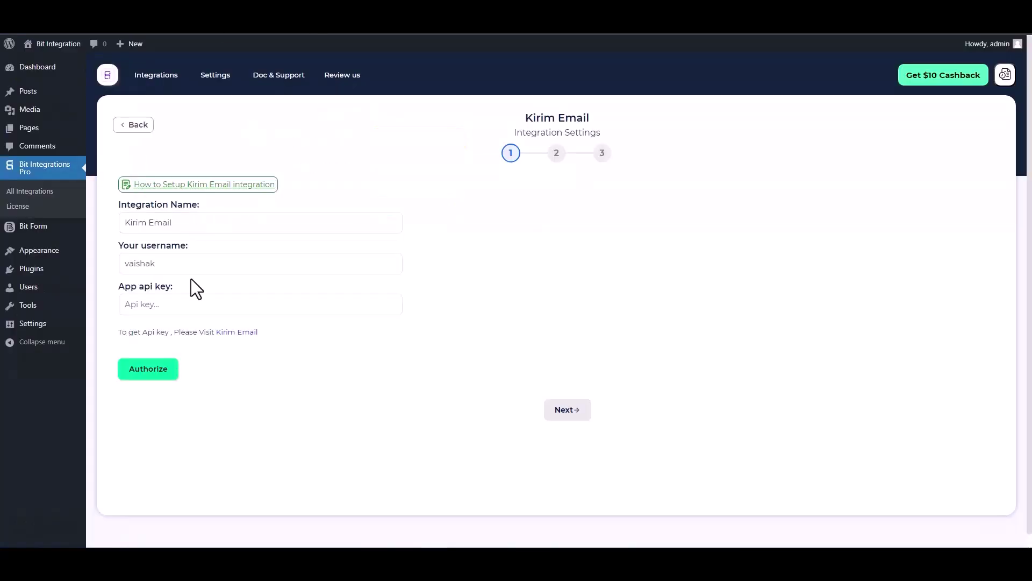
- Paste the API token and Kirim username into Bit Integrations, then authorize the connection
{"action": "left_click", "coordinate": [173, 302]}
{"action": "key", "text": "ctrl+v"}
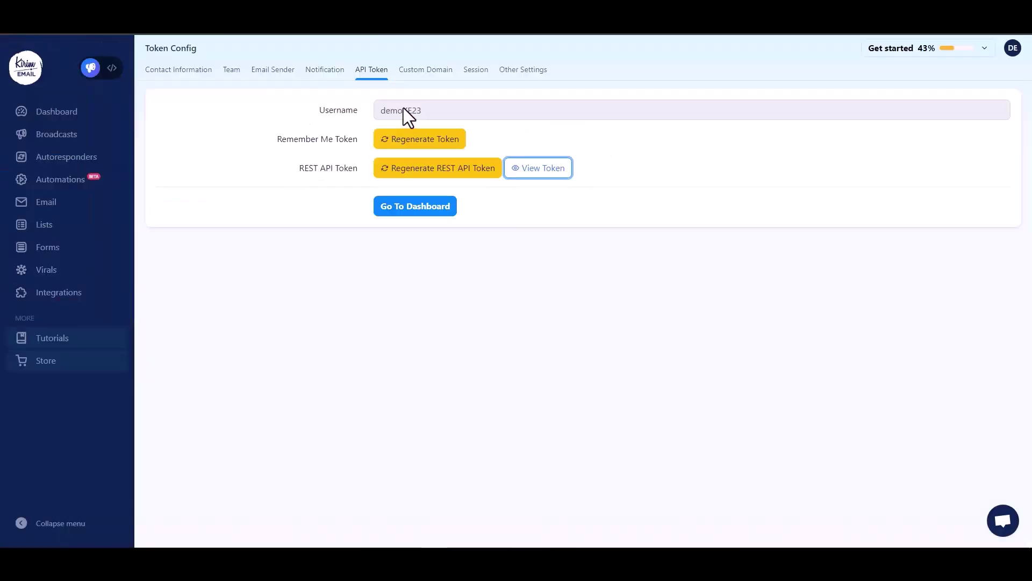
{"action": "double_click", "coordinate": [404, 110]}
{"action": "key", "text": "ctrl+c"}
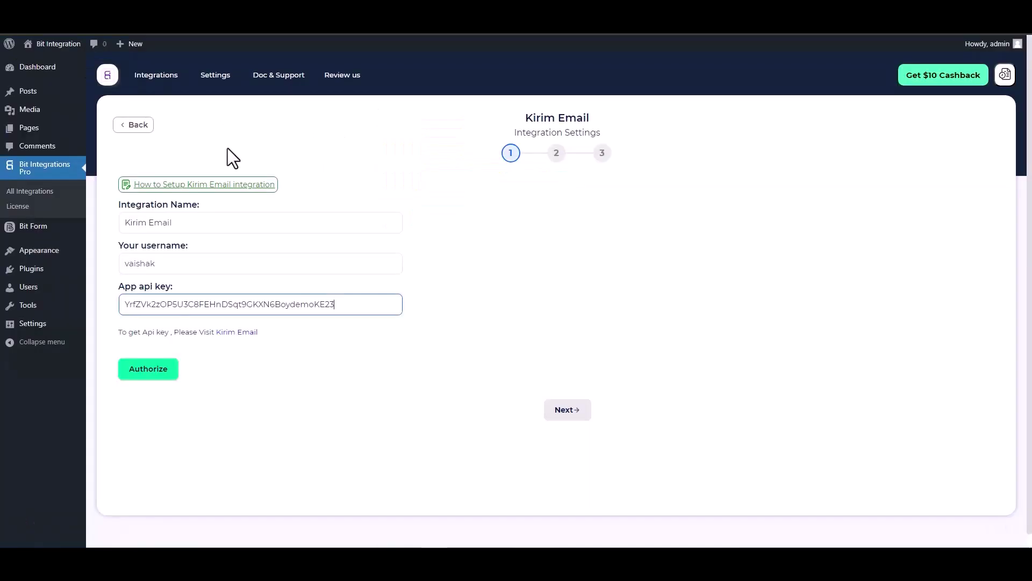
{"action": "left_click", "coordinate": [190, 262]}
{"action": "double_click", "coordinate": [181, 263]}
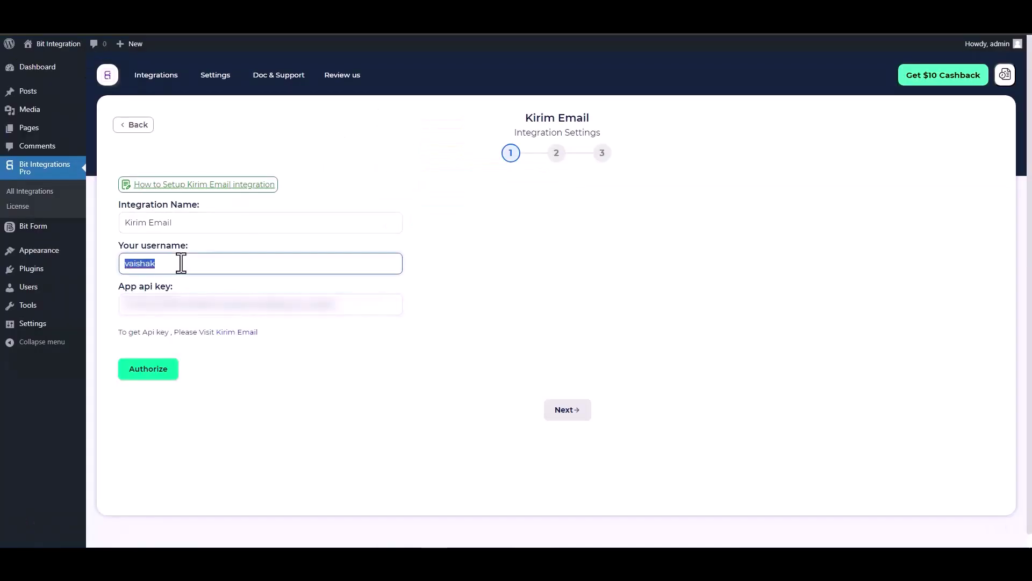
{"action": "key", "text": "ctrl+v"}
{"action": "left_click", "coordinate": [150, 373]}
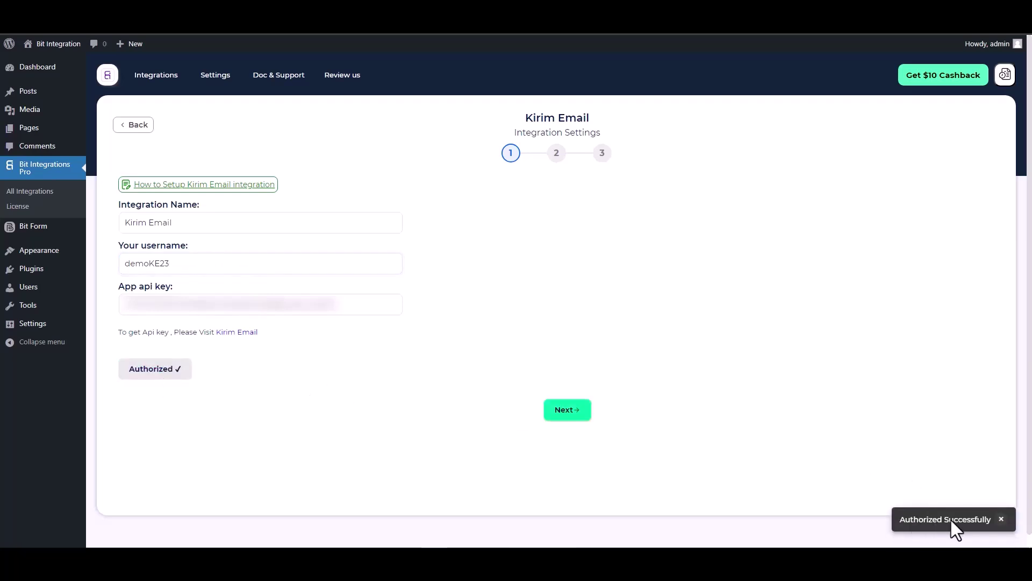
- Set the Kirim Email action to Add Subscriber on the Bit Integrations list
{"action": "left_click", "coordinate": [567, 408]}
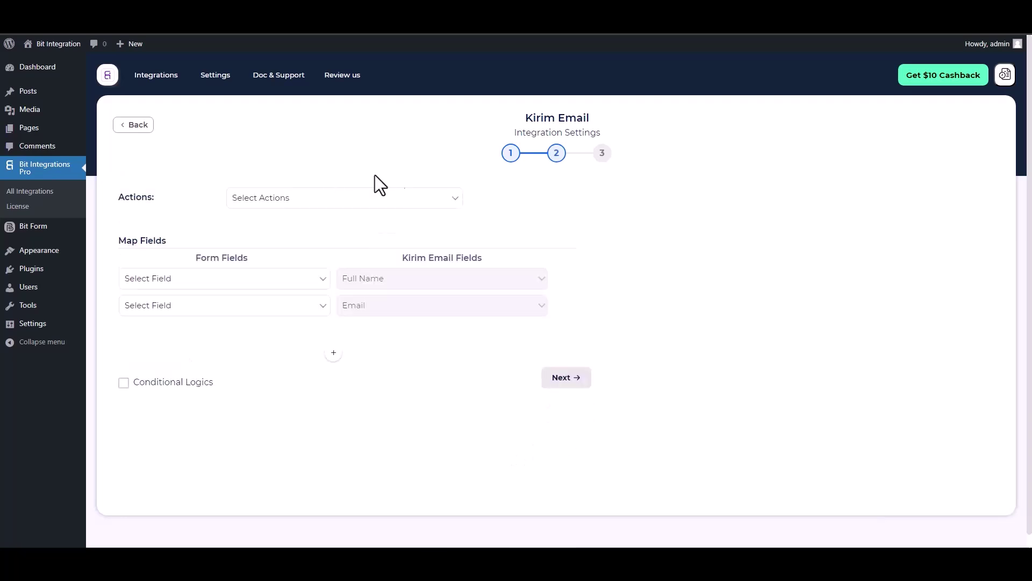
{"action": "left_click", "coordinate": [395, 198]}
{"action": "left_click", "coordinate": [281, 225]}
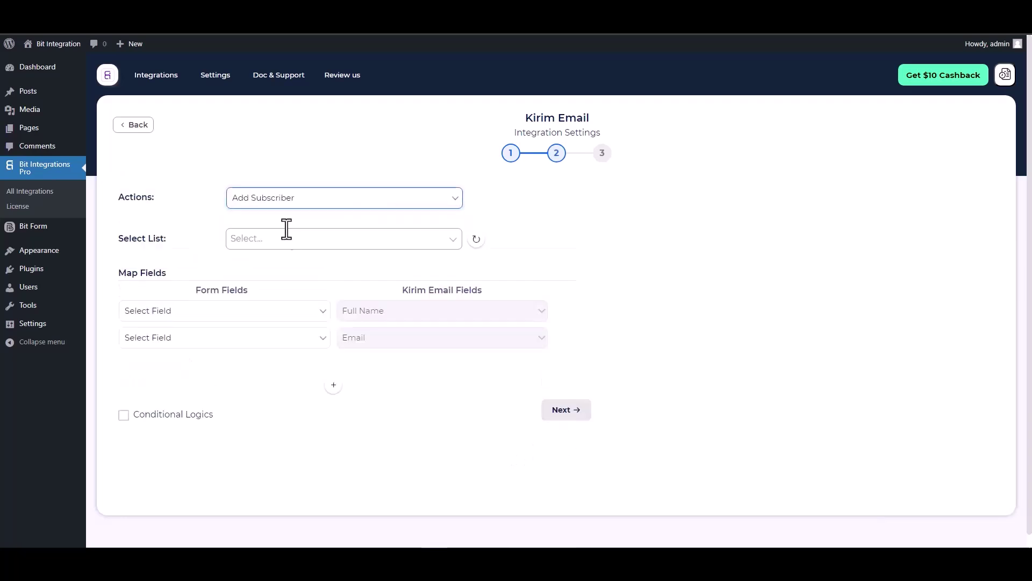
{"action": "left_click", "coordinate": [323, 241]}
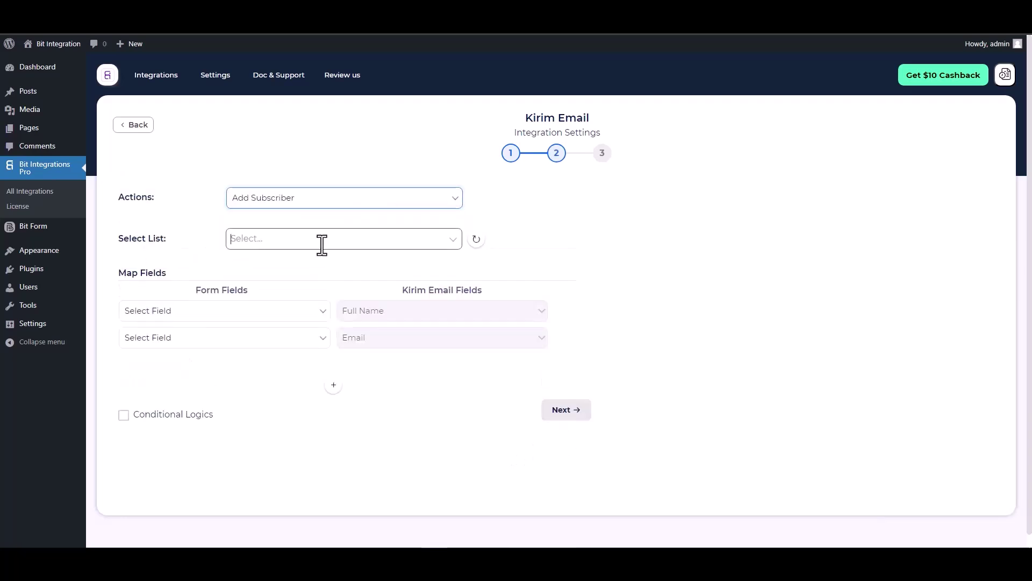
{"action": "left_click", "coordinate": [290, 272]}
- Map the form's Name to Full Name and Email to Email
{"action": "left_click", "coordinate": [278, 314]}
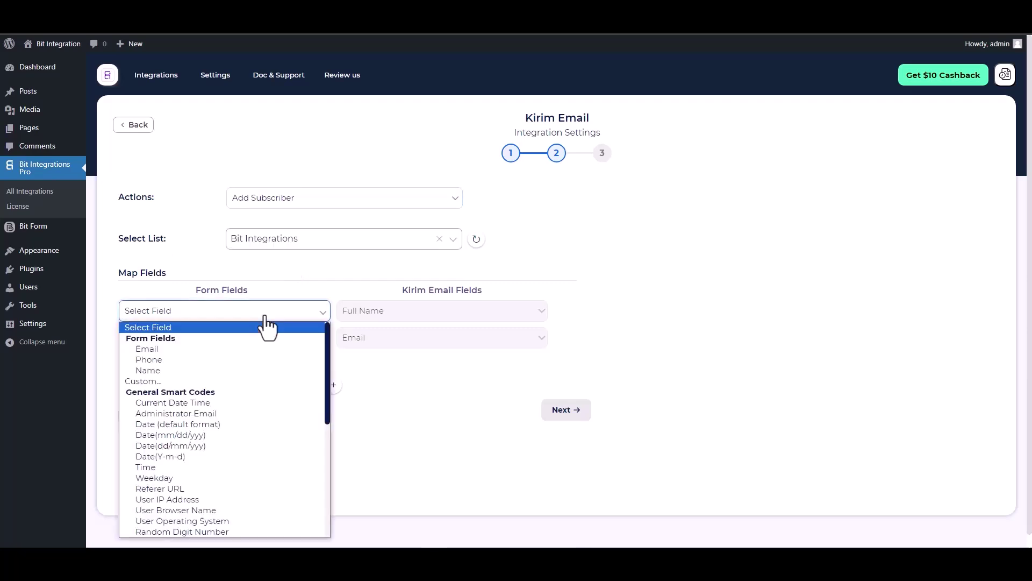
{"action": "left_click", "coordinate": [157, 368]}
{"action": "left_click", "coordinate": [250, 342]}
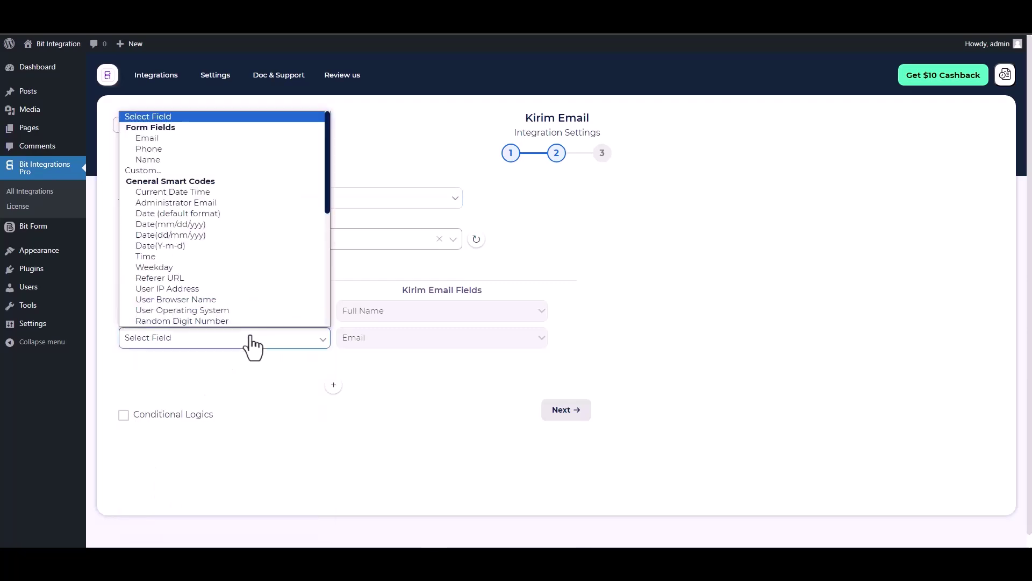
{"action": "left_click", "coordinate": [149, 148]}
{"action": "left_click", "coordinate": [159, 337]}
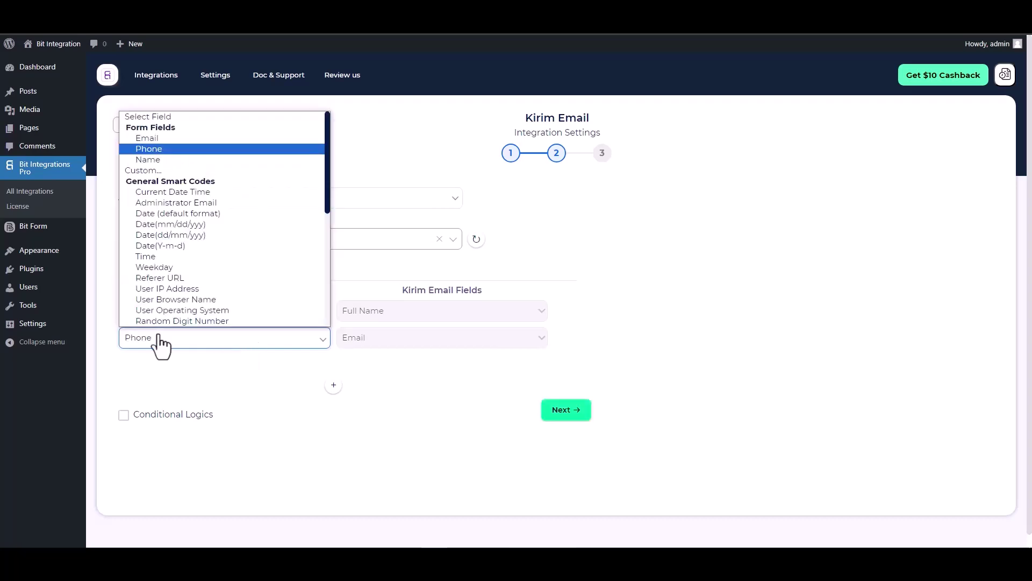
{"action": "left_click", "coordinate": [152, 138]}
{"action": "scroll", "coordinate": [565, 299], "scroll_direction": "down", "scroll_amount": 1}
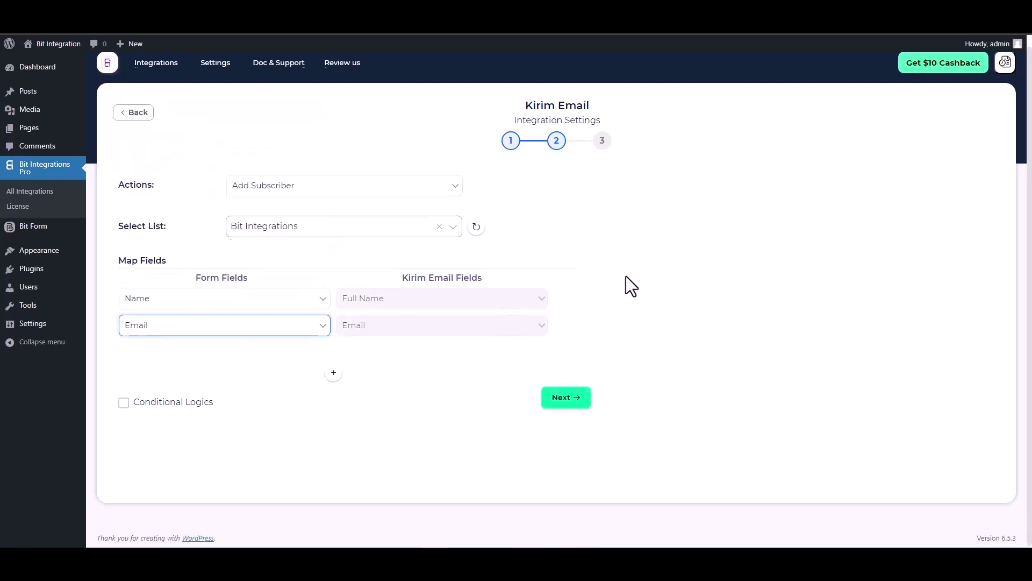
- Leave conditional logic off, then finish and save the integration
{"action": "left_click", "coordinate": [190, 401]}
{"action": "scroll", "coordinate": [242, 387], "scroll_direction": "down", "scroll_amount": 1}
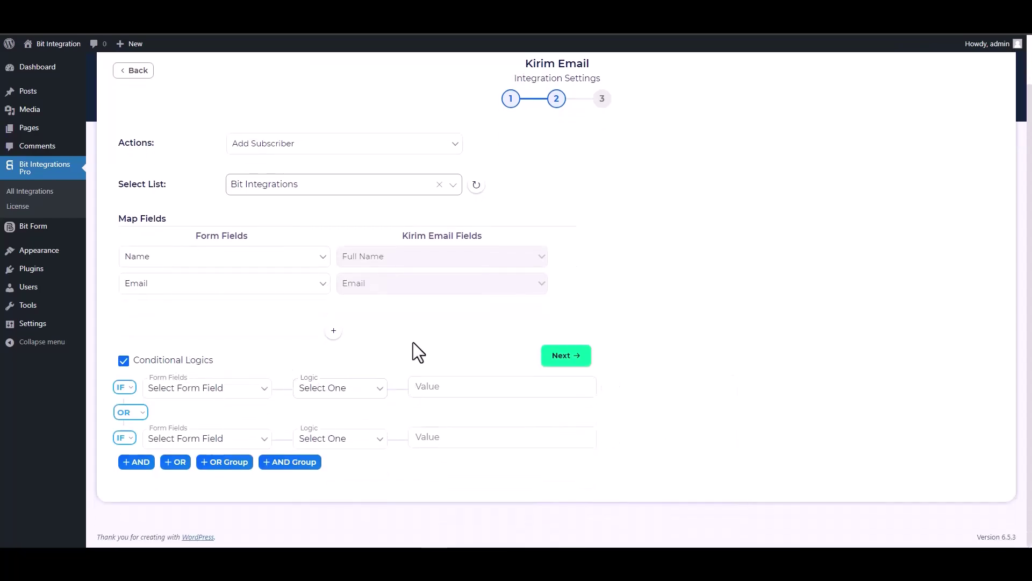
{"action": "left_click", "coordinate": [124, 360]}
{"action": "left_click", "coordinate": [561, 401]}
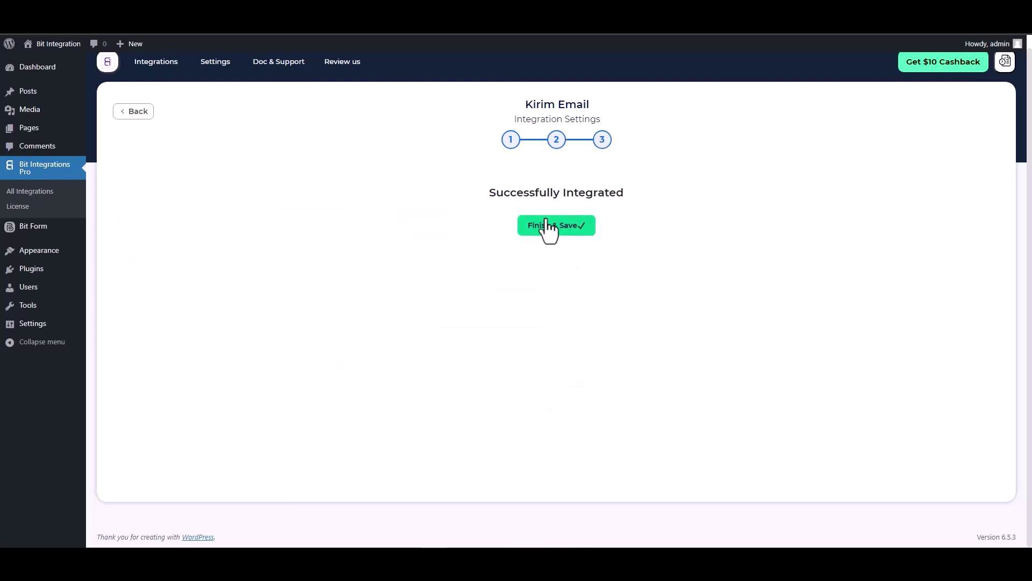
{"action": "left_click", "coordinate": [546, 226]}
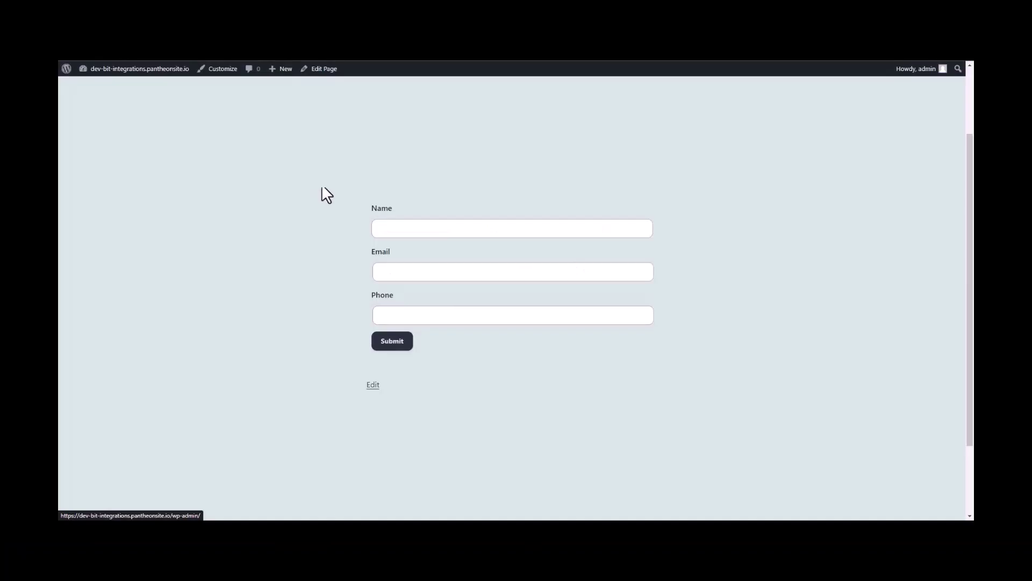
- Submit the contact form with name Bit Integrations, a support email and phone 444555666
{"action": "left_click", "coordinate": [401, 229]}
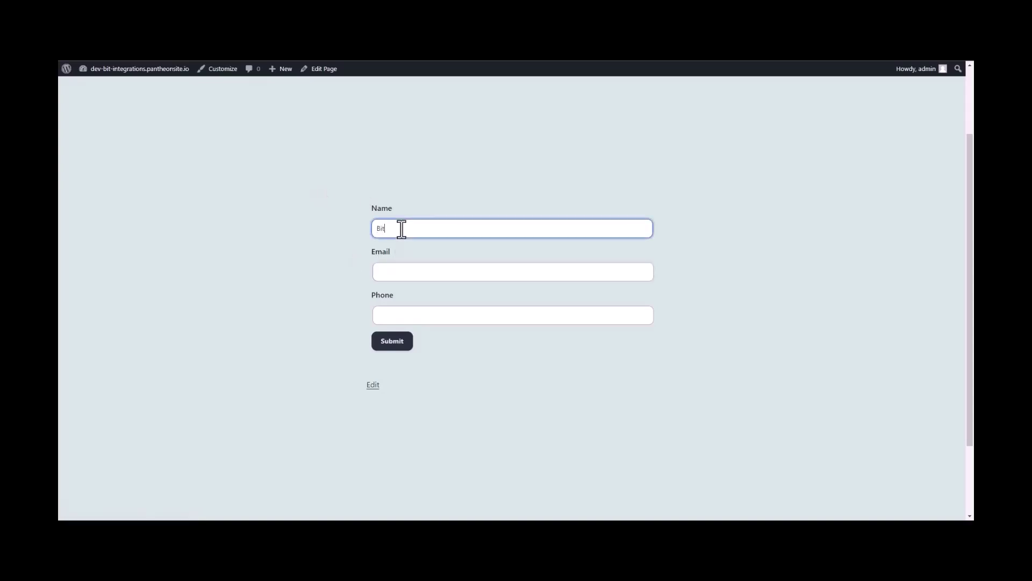
{"action": "type", "text": "tegrat"}
{"action": "type", "text": "ions"}
{"action": "left_click", "coordinate": [392, 274]}
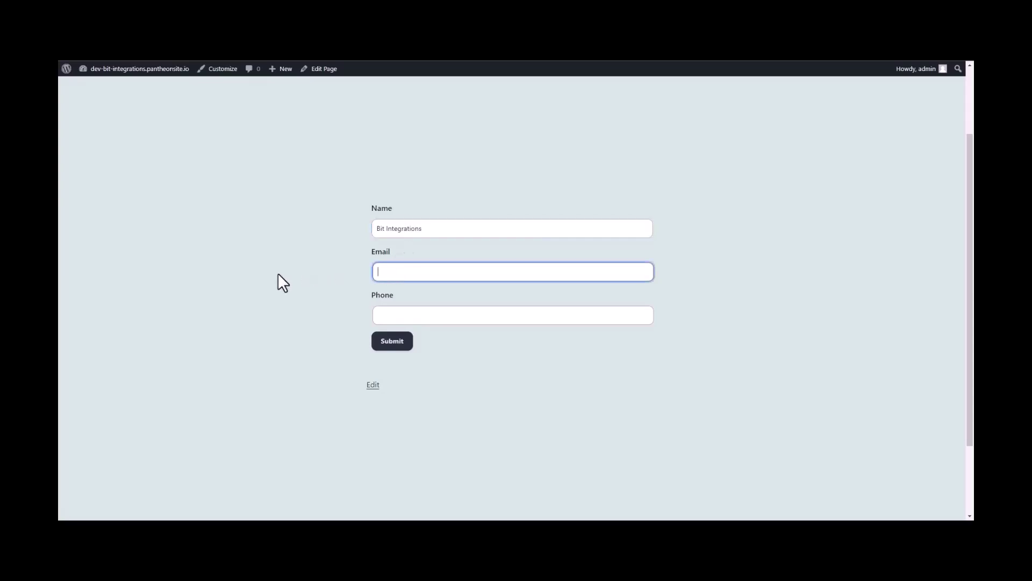
{"action": "key", "text": "Tab"}
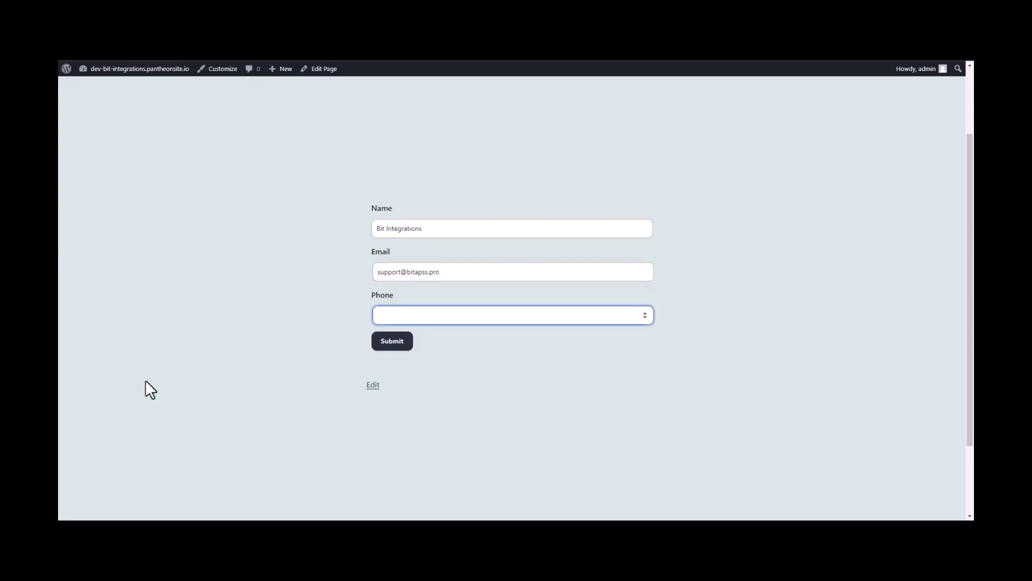
{"action": "type", "text": "444555666"}
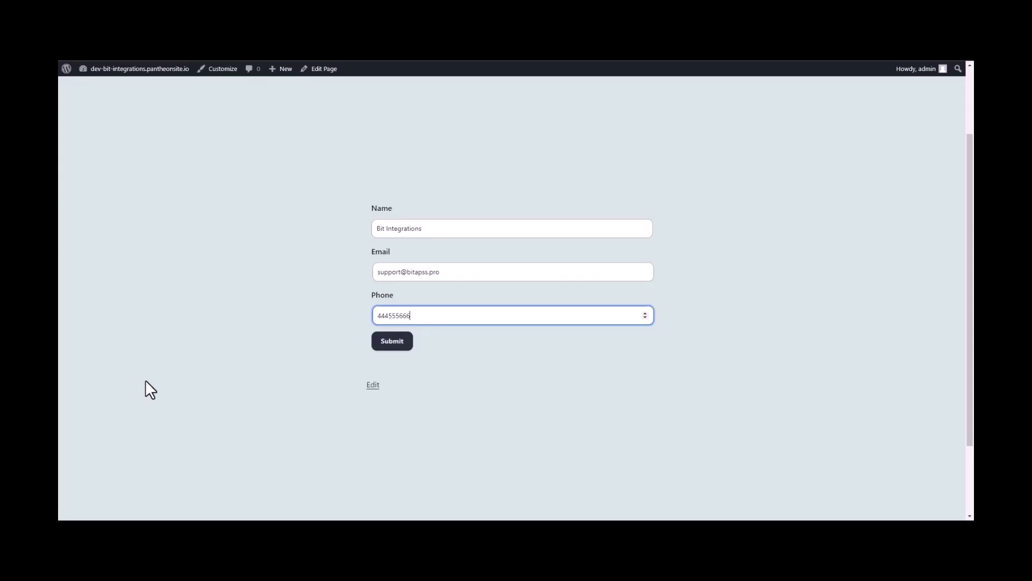
{"action": "left_click", "coordinate": [405, 349]}
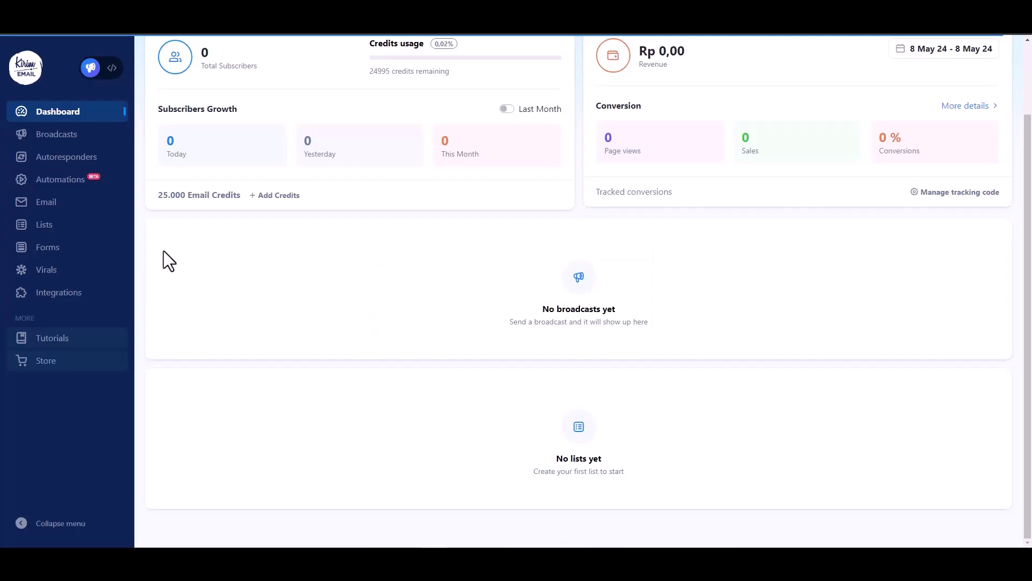
- Go to Lists and view the Bit Integrations list's subscribers
{"action": "left_click", "coordinate": [49, 232]}
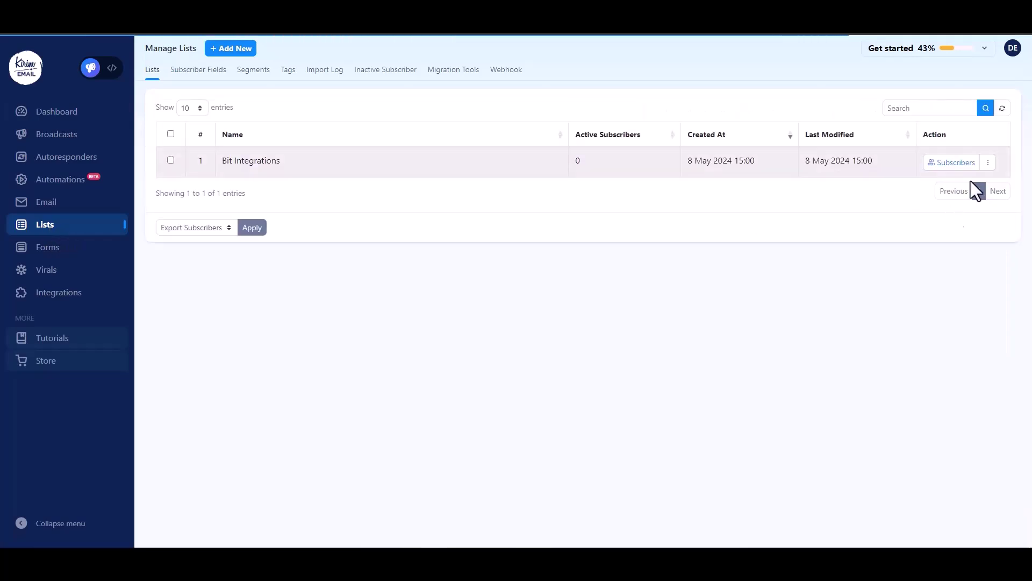
{"action": "left_click", "coordinate": [963, 171]}
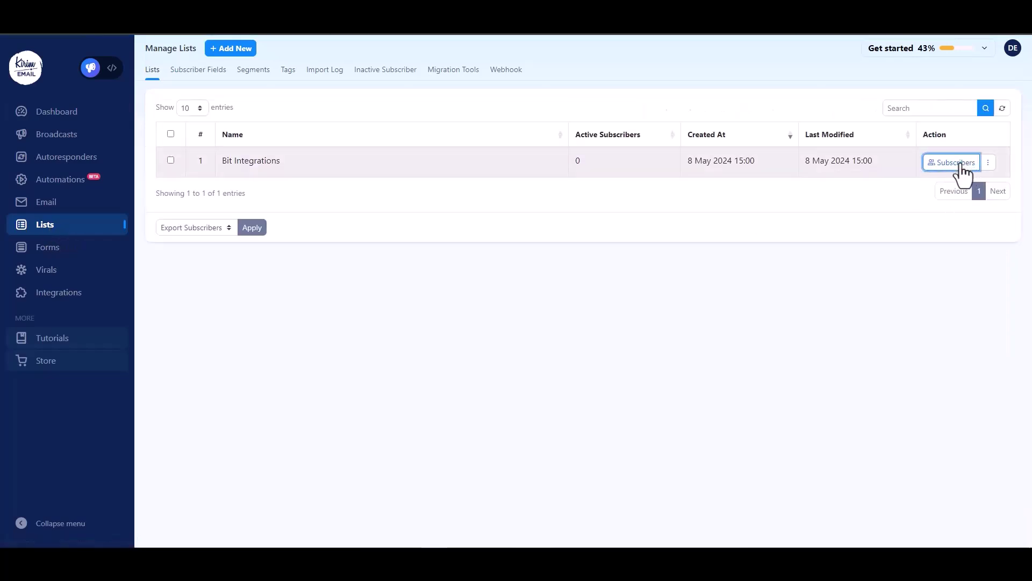